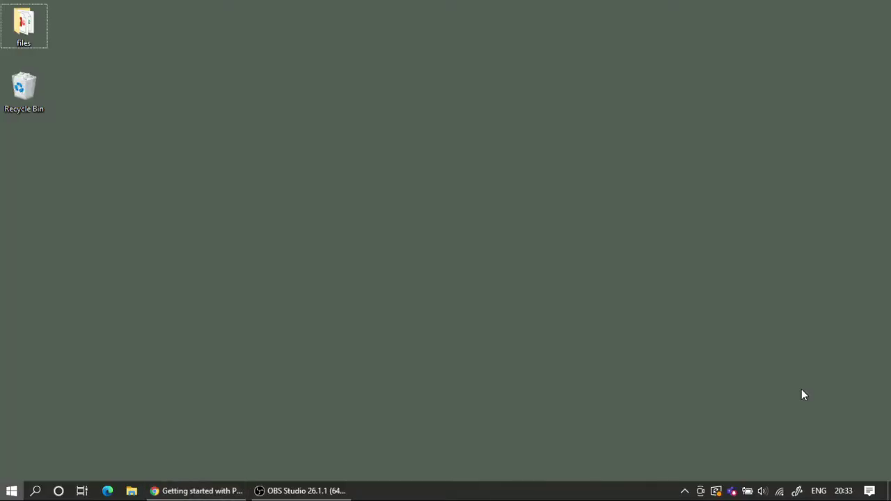
Open a fresh Command Prompt and run python --version, which reports Python not found
{"action": "key", "text": "super"}
{"action": "type", "text": "cm"}
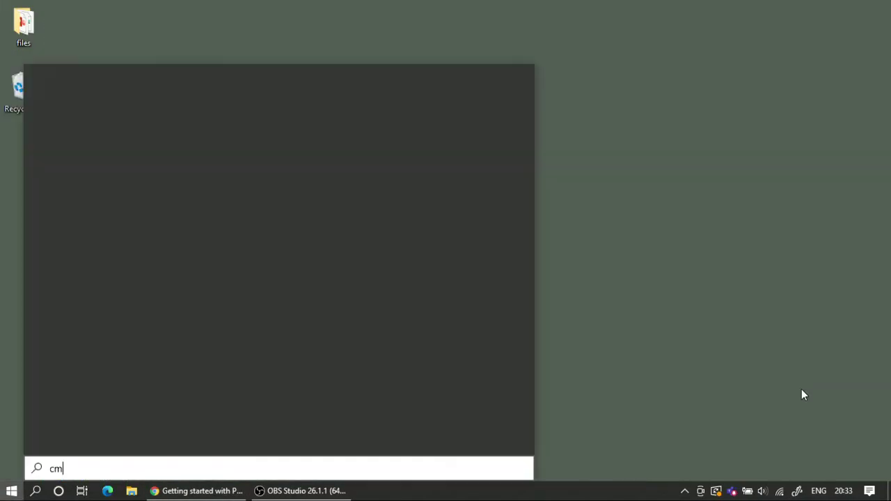
{"action": "type", "text": "d"}
{"action": "key", "text": "Return"}
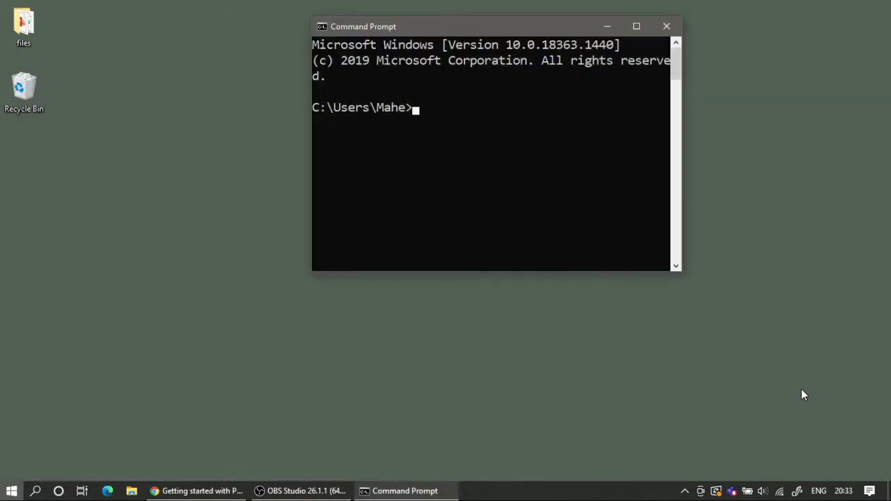
{"action": "type", "text": "python --version"}
{"action": "key", "text": "Return"}
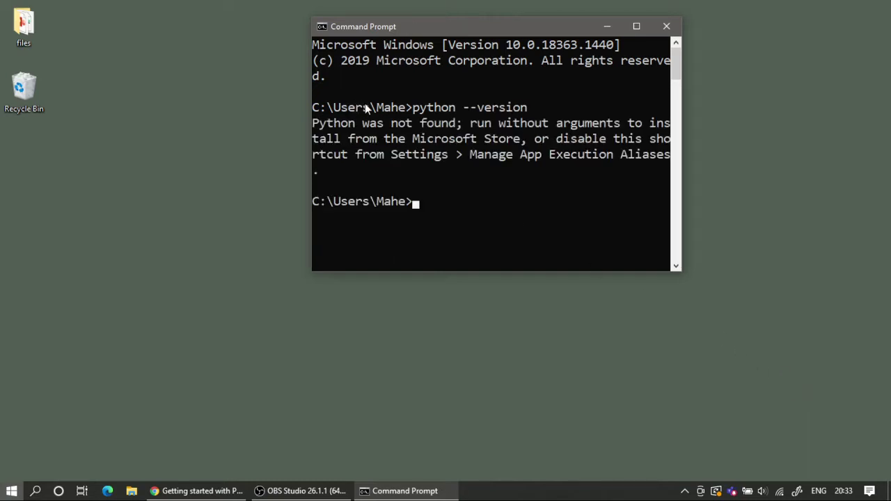
Run conda --version, which reports that 'conda' is not recognized
{"action": "left_click_drag", "start_coordinate": [456, 125], "coordinate": [314, 134]}
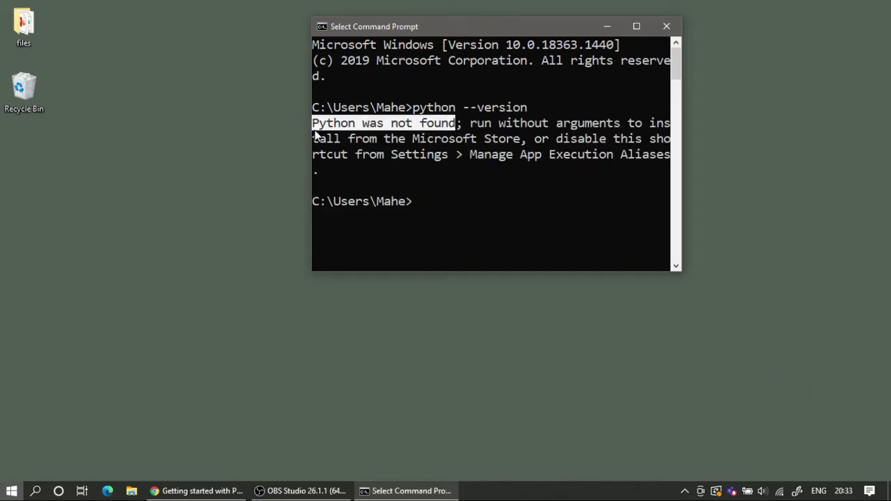
{"action": "left_click", "coordinate": [432, 204]}
{"action": "key", "text": "Escape"}
{"action": "type", "text": "conda --version"}
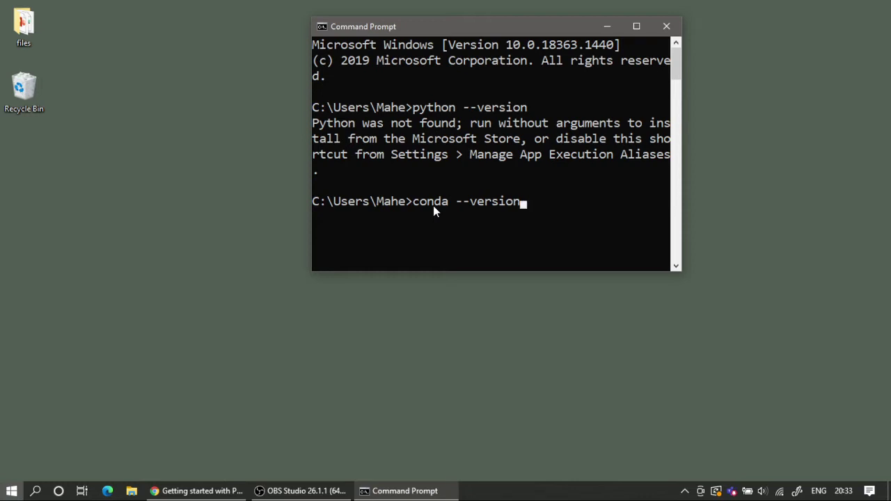
{"action": "key", "text": "Return"}
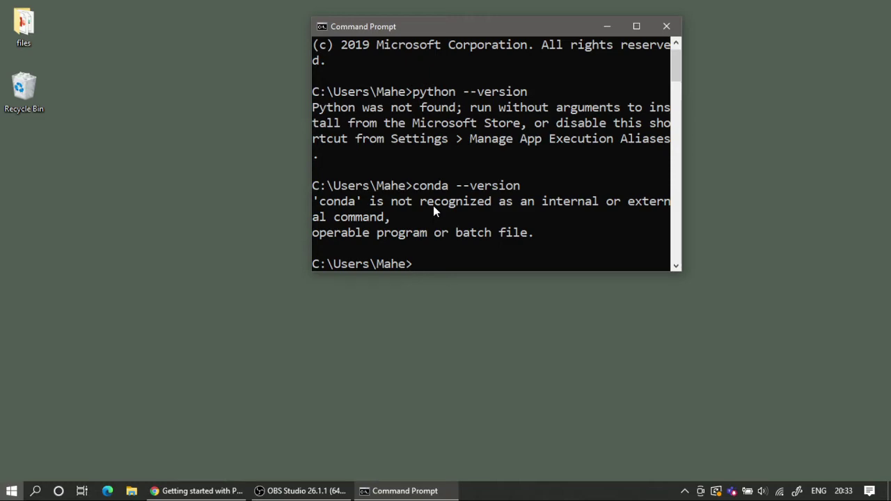
Search the Start menu for Anaconda Prompt and open it
{"action": "key", "text": "super"}
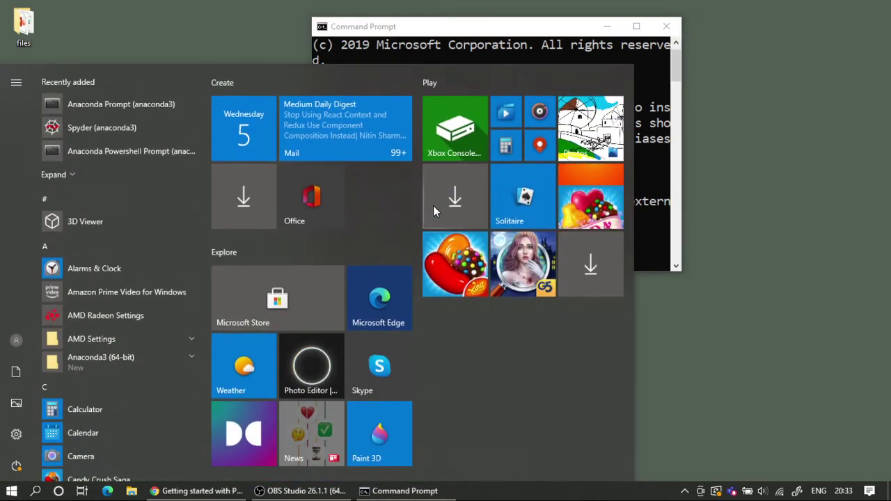
{"action": "type", "text": "anaconda"}
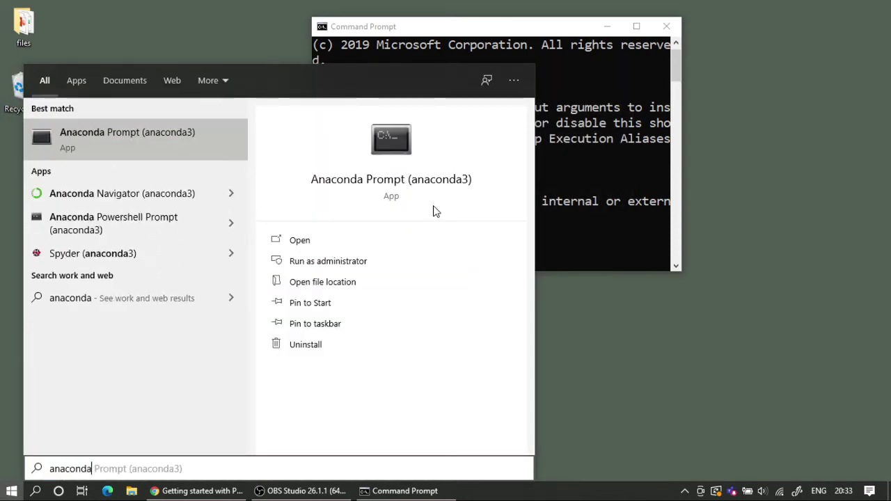
{"action": "left_click", "coordinate": [139, 138]}
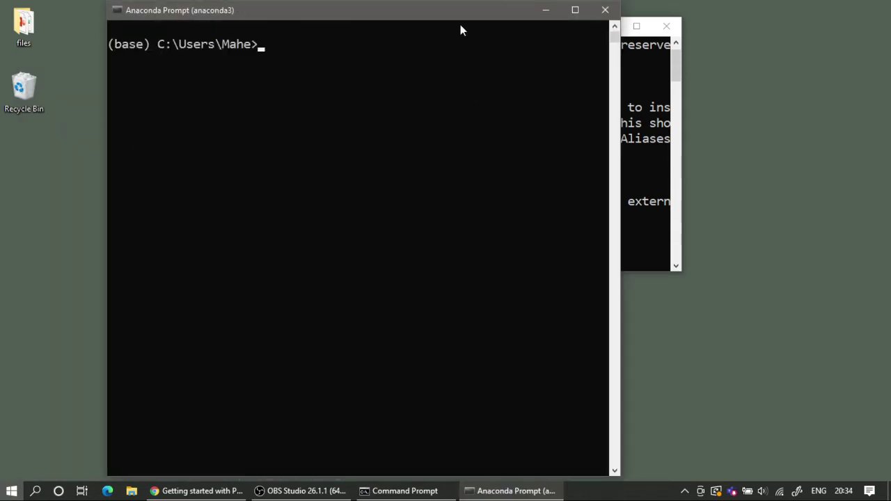
Resize and arrange Anaconda Prompt and Command Prompt side by side
{"action": "mouse_move", "coordinate": [419, 5]}
{"action": "left_mouse_down"}
{"action": "mouse_move", "coordinate": [403, 127]}
{"action": "mouse_move", "coordinate": [314, 70]}
{"action": "left_mouse_up"}
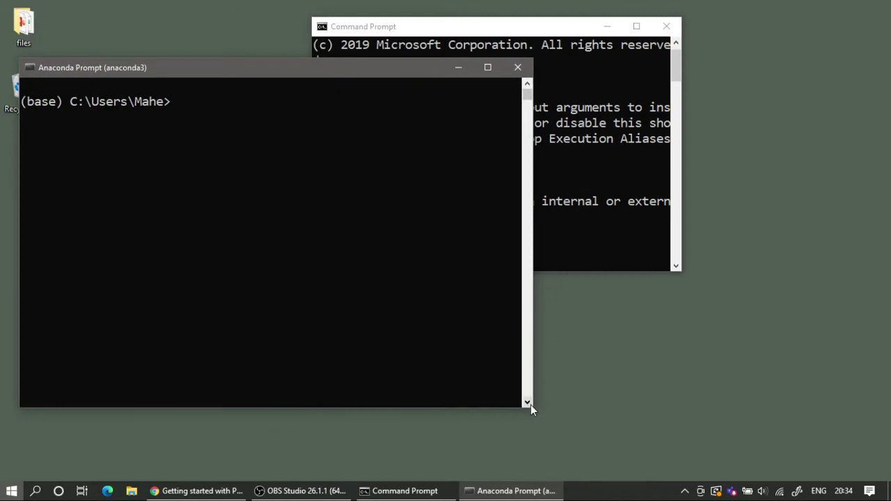
{"action": "mouse_move", "coordinate": [531, 408]}
{"action": "left_mouse_down"}
{"action": "mouse_move", "coordinate": [277, 362]}
{"action": "mouse_move", "coordinate": [404, 388]}
{"action": "left_mouse_up"}
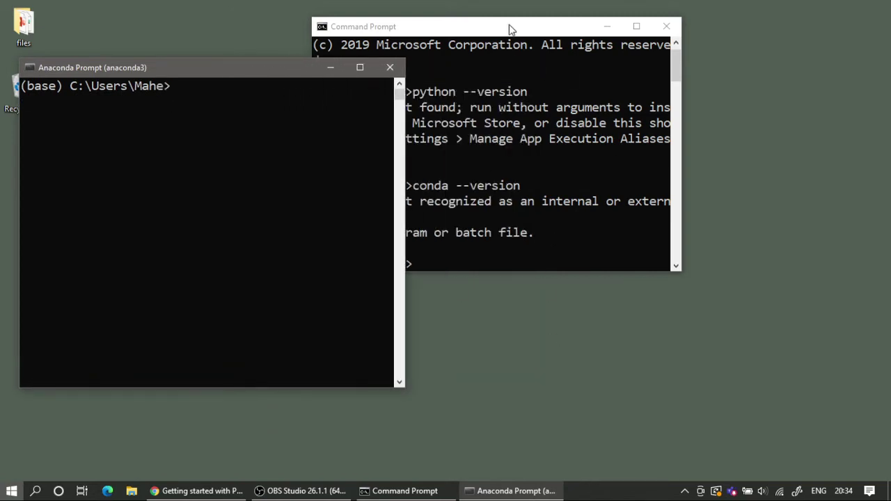
{"action": "left_click_drag", "start_coordinate": [509, 29], "coordinate": [671, 68]}
{"action": "left_click", "coordinate": [227, 88]}
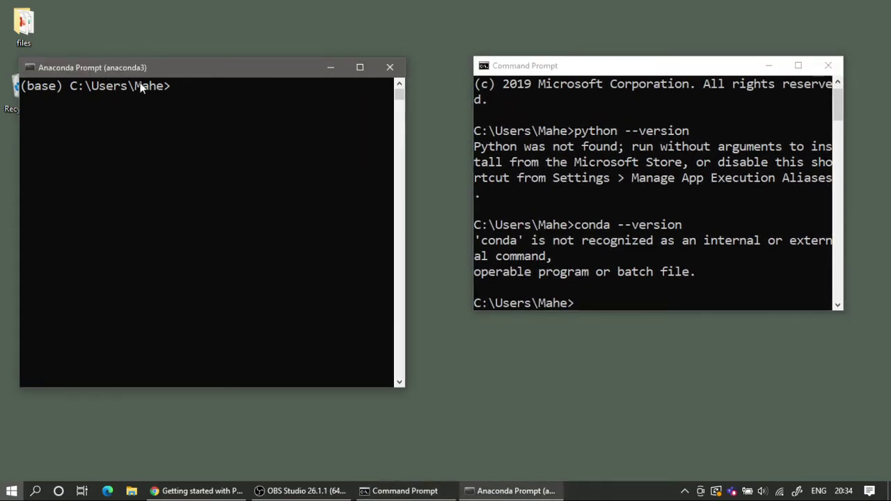
Run python --version in Anaconda Prompt, showing Python 3.8.5 versus Command Prompt's not-found message
{"action": "type", "text": "python --version"}
{"action": "key", "text": "Return"}
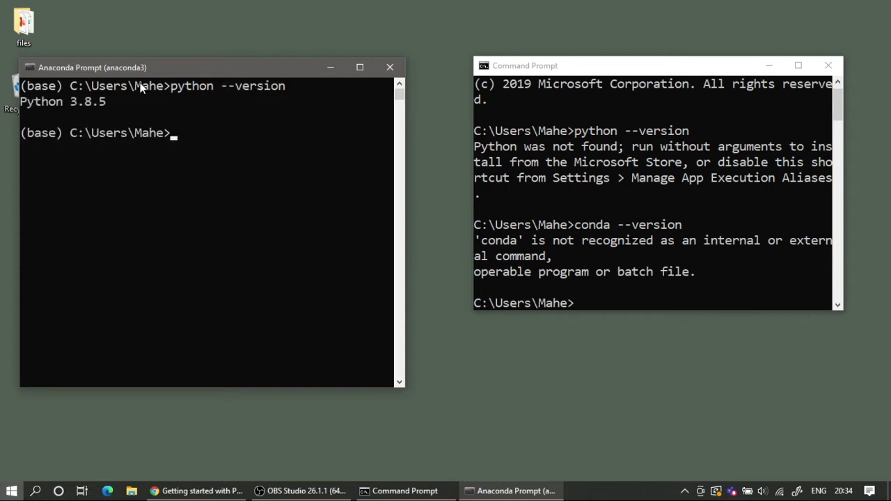
{"action": "left_click_drag", "start_coordinate": [108, 102], "coordinate": [22, 106]}
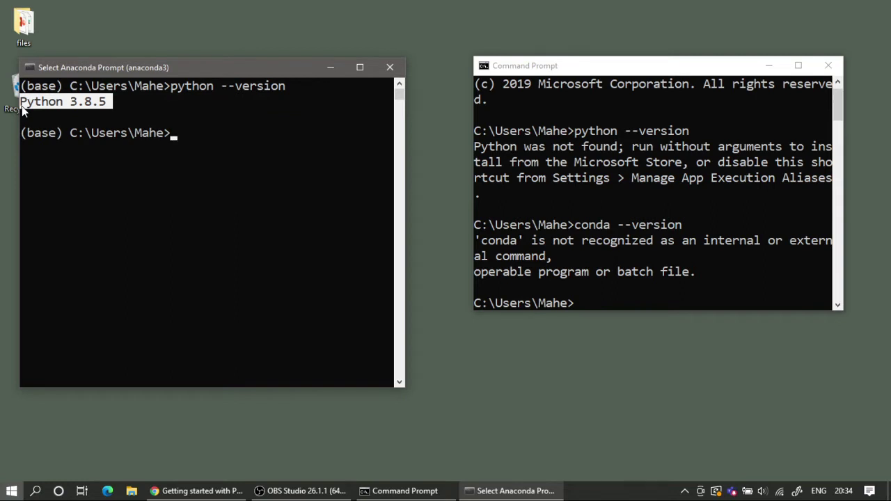
{"action": "left_click", "coordinate": [541, 175]}
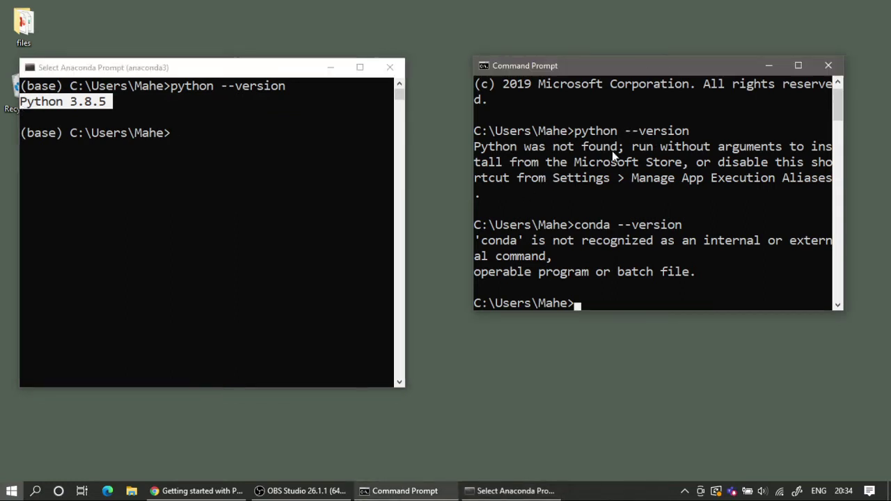
{"action": "left_click_drag", "start_coordinate": [489, 147], "coordinate": [616, 145]}
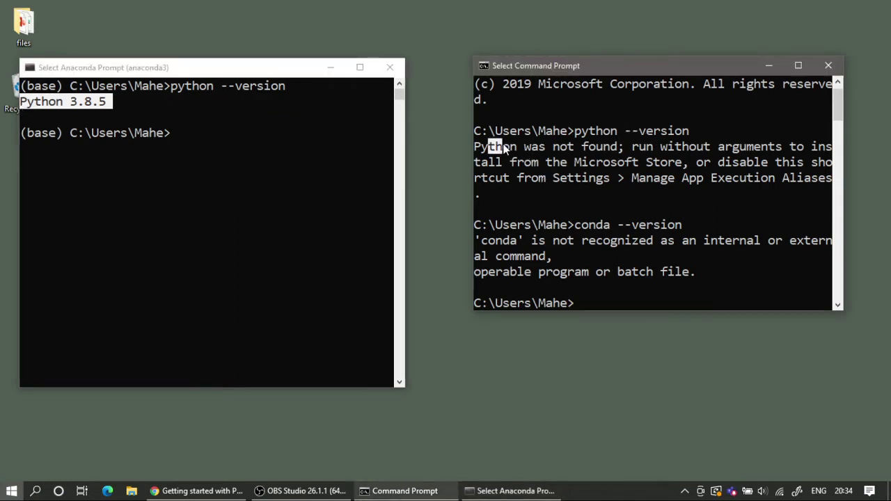
{"action": "left_click", "coordinate": [616, 146]}
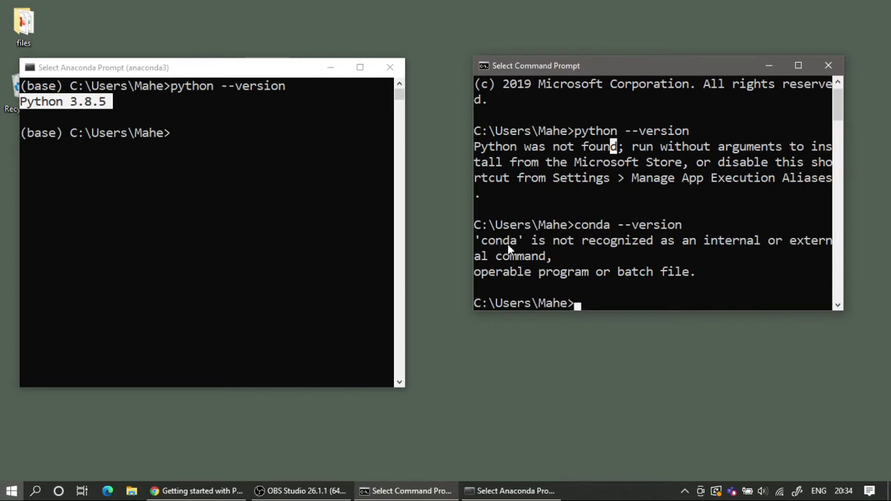
Run where python in Anaconda Prompt and highlight the anaconda3 folder path in the output
{"action": "left_click", "coordinate": [192, 136]}
{"action": "left_click_drag", "start_coordinate": [185, 68], "coordinate": [190, 76]}
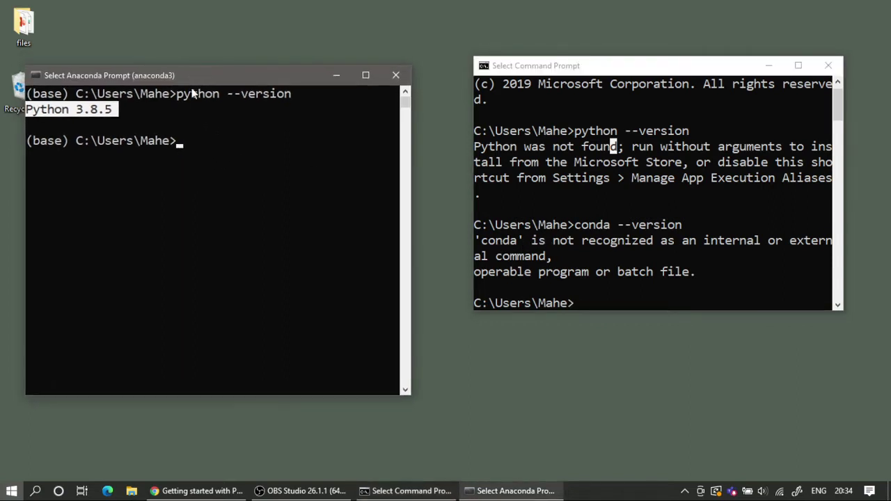
{"action": "type", "text": "we"}
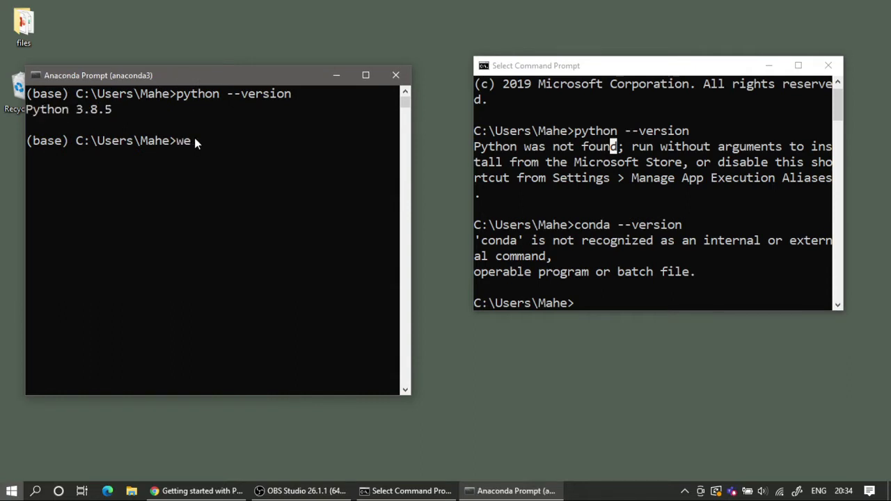
{"action": "key", "text": "BackSpace"}
{"action": "type", "text": "here python"}
{"action": "key", "text": "Return"}
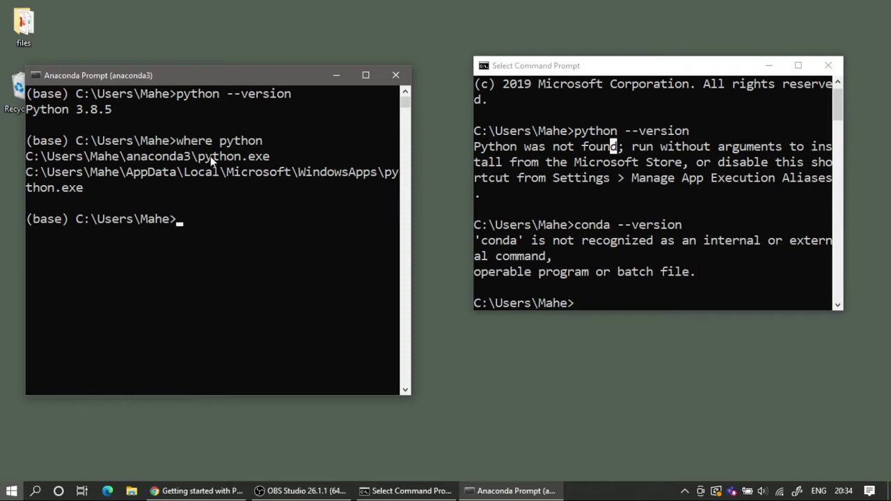
{"action": "left_click_drag", "start_coordinate": [199, 158], "coordinate": [245, 158]}
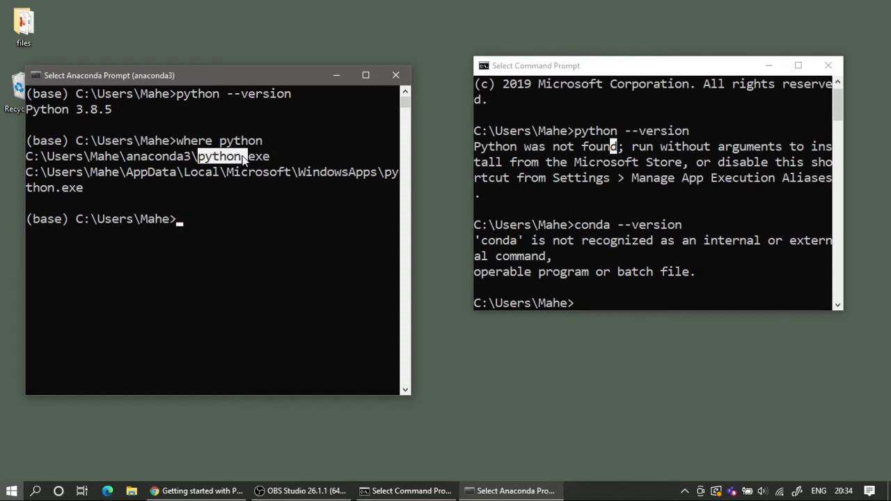
{"action": "left_click_drag", "start_coordinate": [244, 158], "coordinate": [249, 159]}
{"action": "left_click_drag", "start_coordinate": [121, 159], "coordinate": [244, 159]}
{"action": "mouse_move", "coordinate": [189, 155]}
{"action": "left_mouse_down"}
{"action": "mouse_move", "coordinate": [29, 149]}
{"action": "mouse_move", "coordinate": [28, 159]}
{"action": "left_mouse_up"}
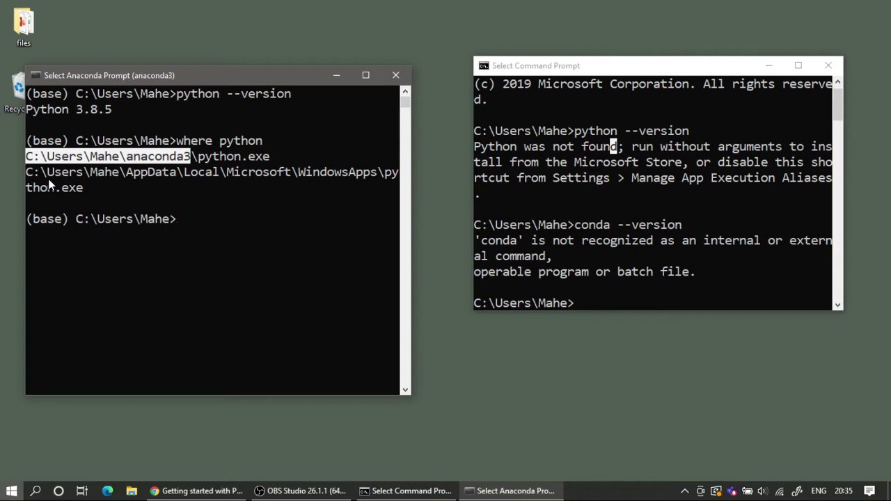
Search 'environment' and launch 'Edit the system environment variables', moving System Properties aside
{"action": "key", "text": "super"}
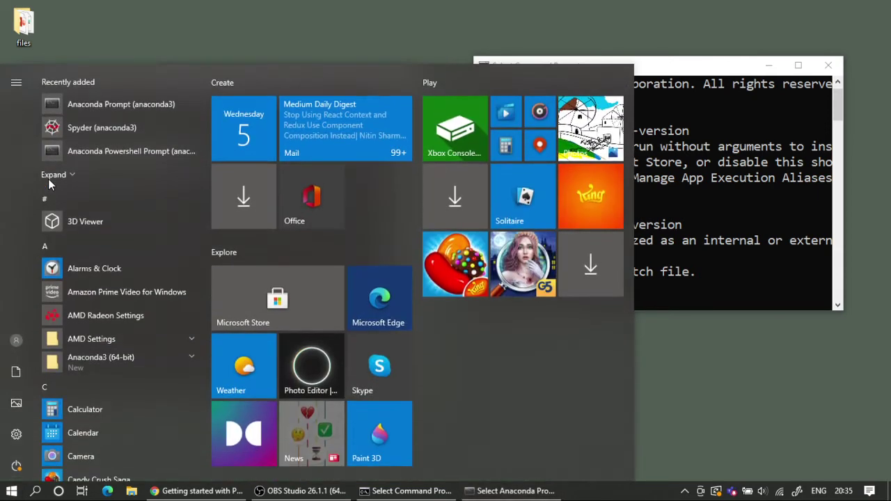
{"action": "key", "text": "super"}
{"action": "key", "text": "super"}
{"action": "type", "text": "environmet"}
{"action": "key", "text": "BackSpace"}
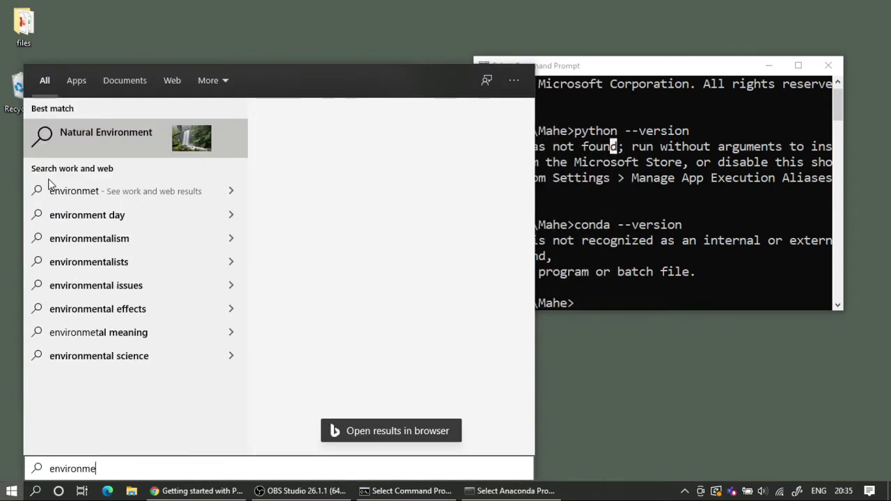
{"action": "type", "text": "nt"}
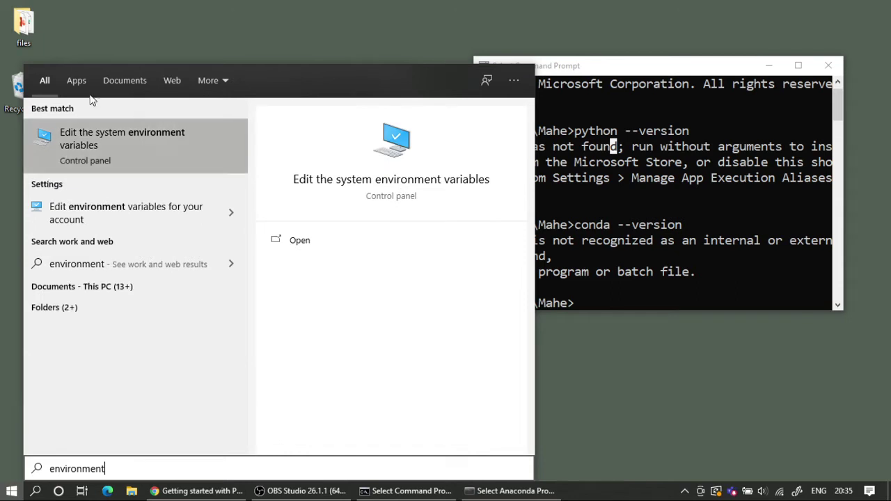
{"action": "left_click", "coordinate": [90, 146]}
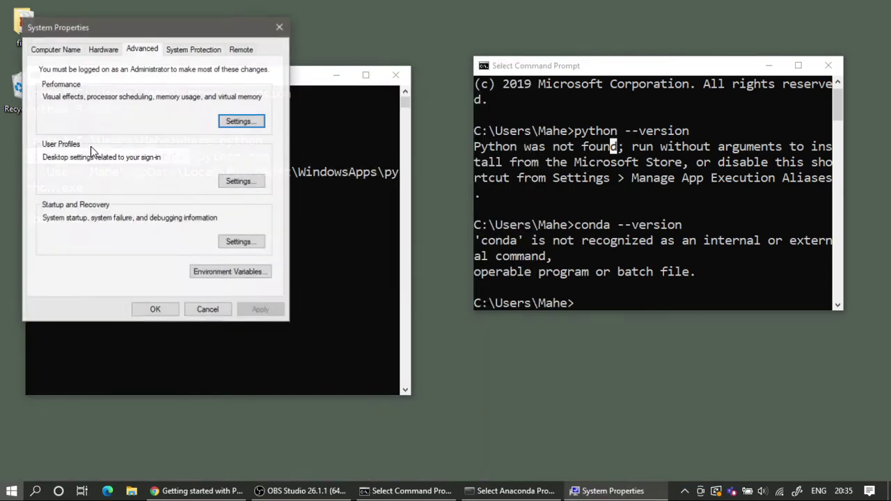
{"action": "left_click_drag", "start_coordinate": [100, 30], "coordinate": [233, 35]}
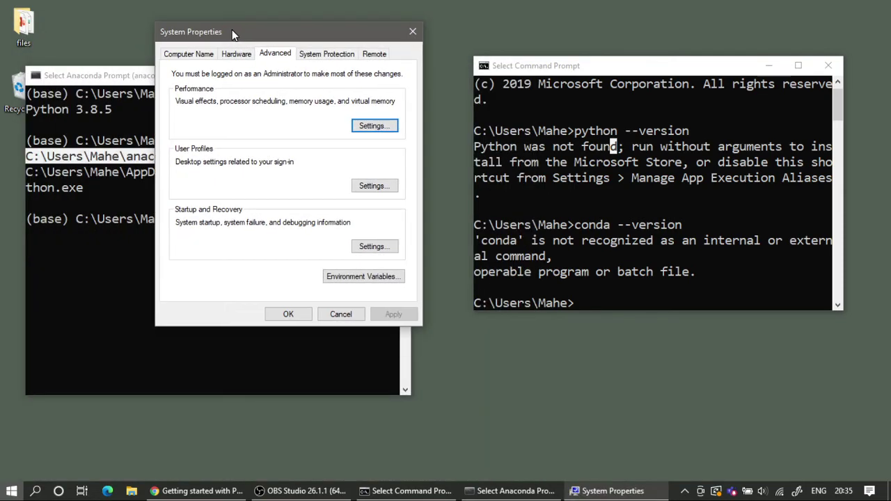
Open Environment Variables and select Path in the System variables list
{"action": "left_click", "coordinate": [348, 281]}
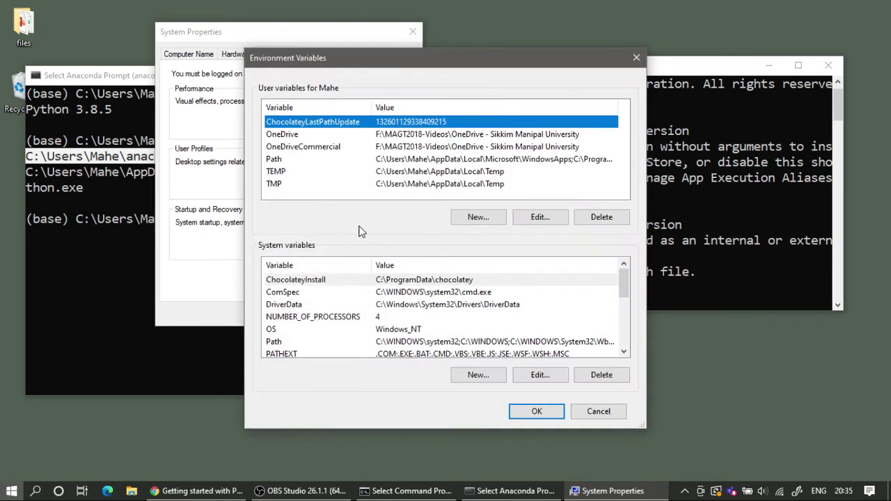
{"action": "left_click_drag", "start_coordinate": [352, 63], "coordinate": [348, 44]}
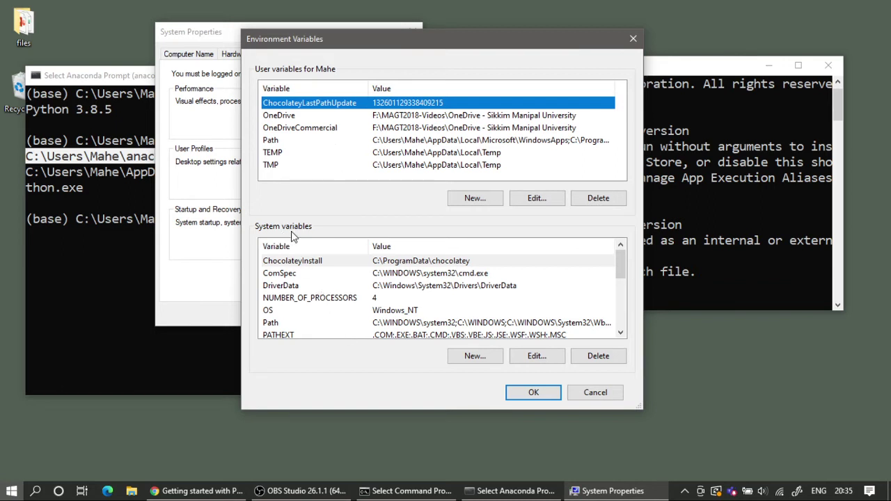
{"action": "left_click_drag", "start_coordinate": [621, 268], "coordinate": [621, 307]}
{"action": "scroll", "coordinate": [613, 306], "scroll_direction": "up", "scroll_amount": 3}
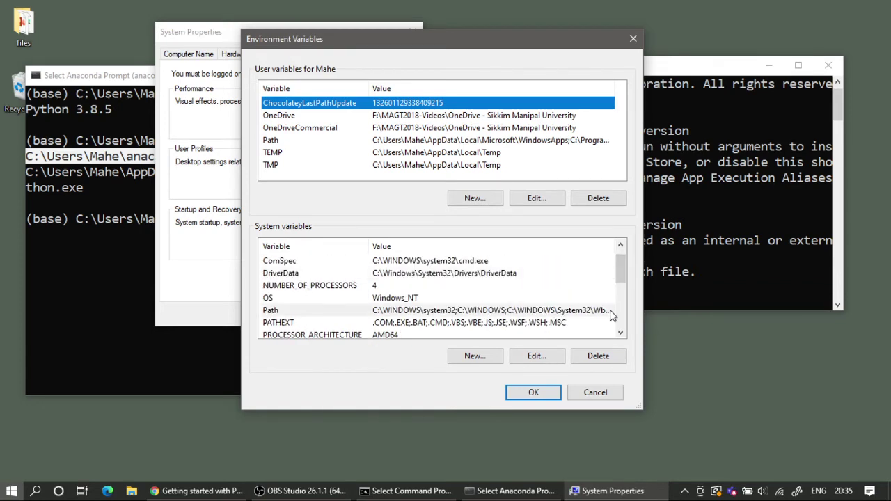
{"action": "left_click", "coordinate": [613, 311]}
{"action": "left_click_drag", "start_coordinate": [620, 277], "coordinate": [621, 311]}
{"action": "scroll", "coordinate": [621, 310], "scroll_direction": "down", "scroll_amount": 1}
{"action": "scroll", "coordinate": [592, 299], "scroll_direction": "up", "scroll_amount": 2}
{"action": "scroll", "coordinate": [571, 298], "scroll_direction": "up", "scroll_amount": 1}
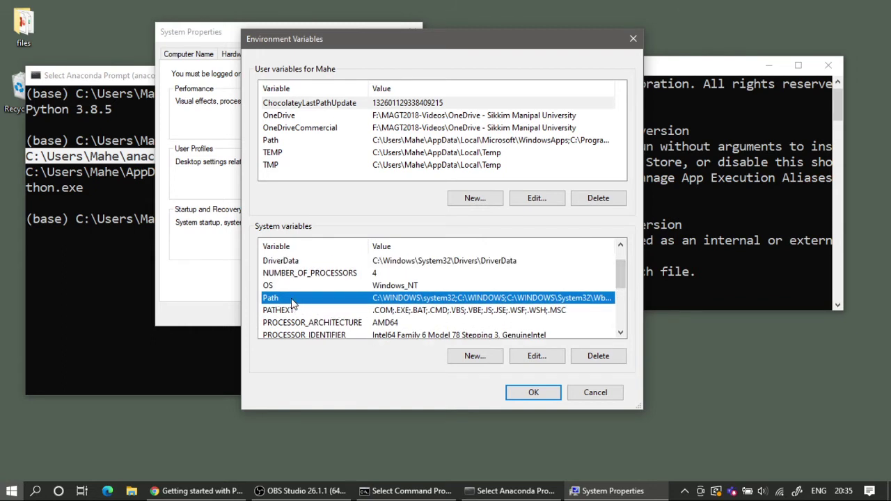
Open the system Path variable's entry editor, then bring Anaconda Prompt to the front
{"action": "double_click", "coordinate": [412, 299]}
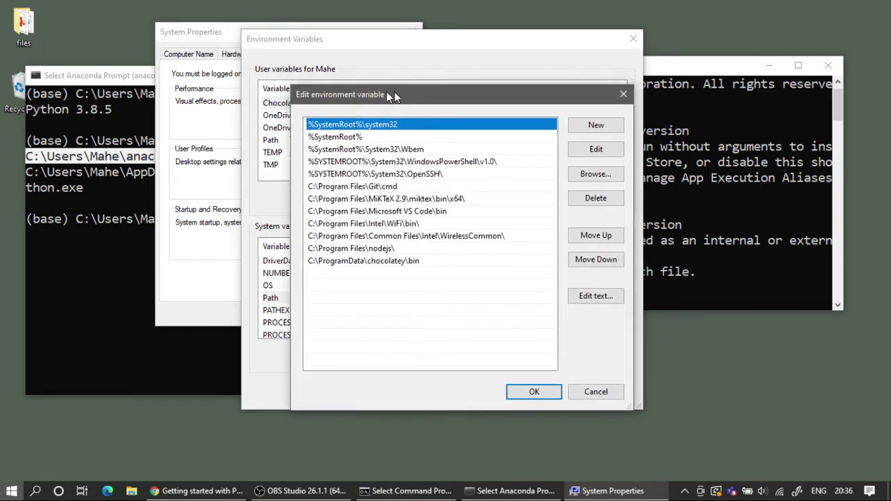
{"action": "left_click_drag", "start_coordinate": [364, 92], "coordinate": [381, 85]}
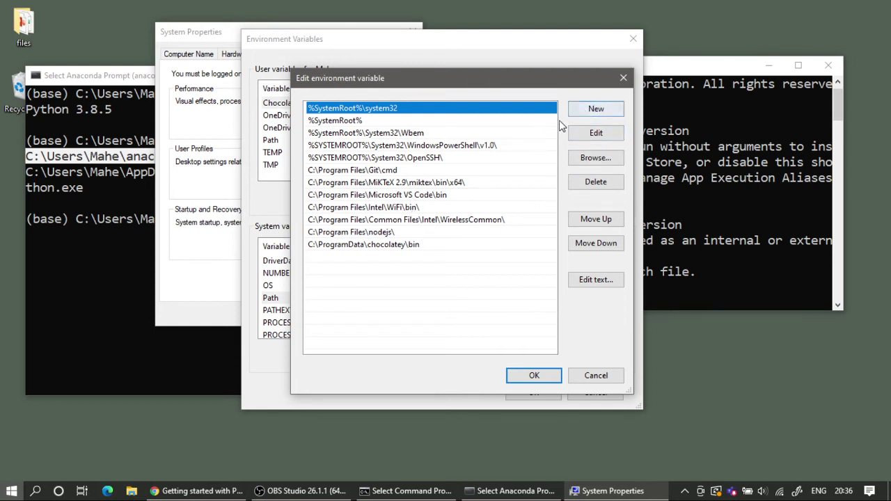
{"action": "left_click", "coordinate": [83, 237]}
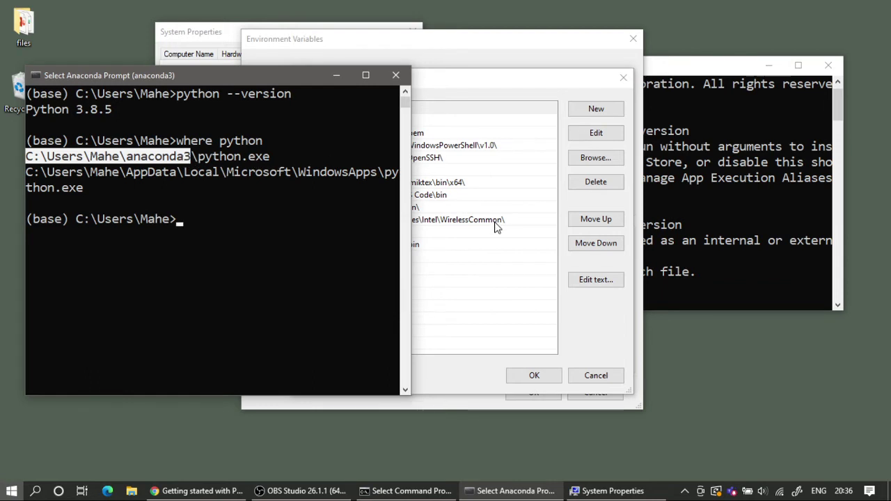
Rerun where python and copy the anaconda3\python.exe path line
{"action": "left_click", "coordinate": [178, 142]}
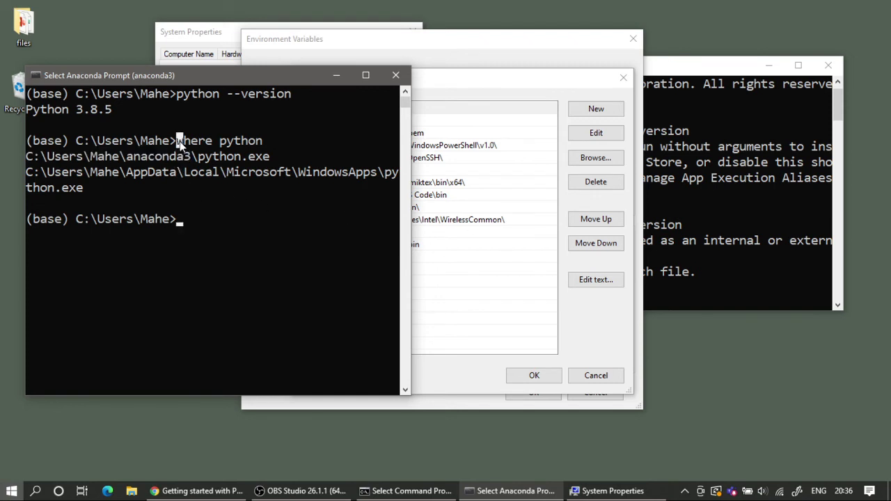
{"action": "left_click_drag", "start_coordinate": [178, 142], "coordinate": [263, 144]}
{"action": "left_click", "coordinate": [197, 219]}
{"action": "type", "text": "where python"}
{"action": "key", "text": "Return"}
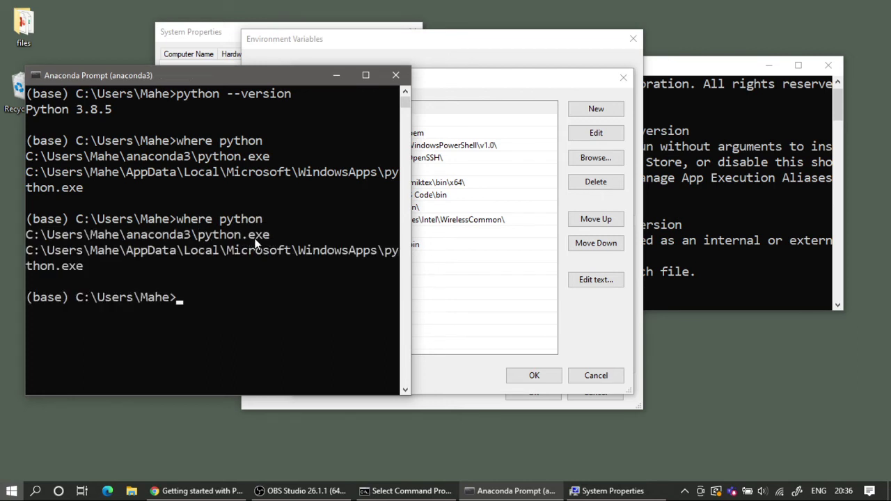
{"action": "left_click_drag", "start_coordinate": [271, 235], "coordinate": [224, 235]}
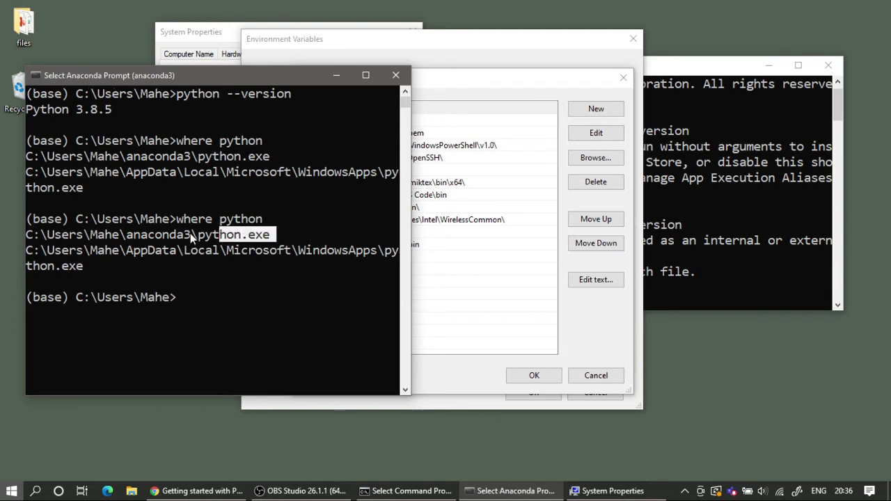
{"action": "left_click_drag", "start_coordinate": [190, 234], "coordinate": [26, 237]}
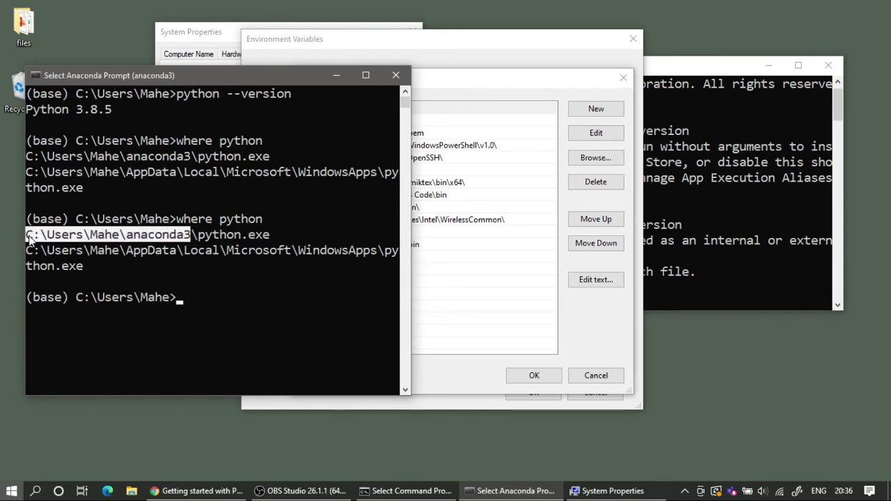
{"action": "left_click_drag", "start_coordinate": [278, 236], "coordinate": [17, 241]}
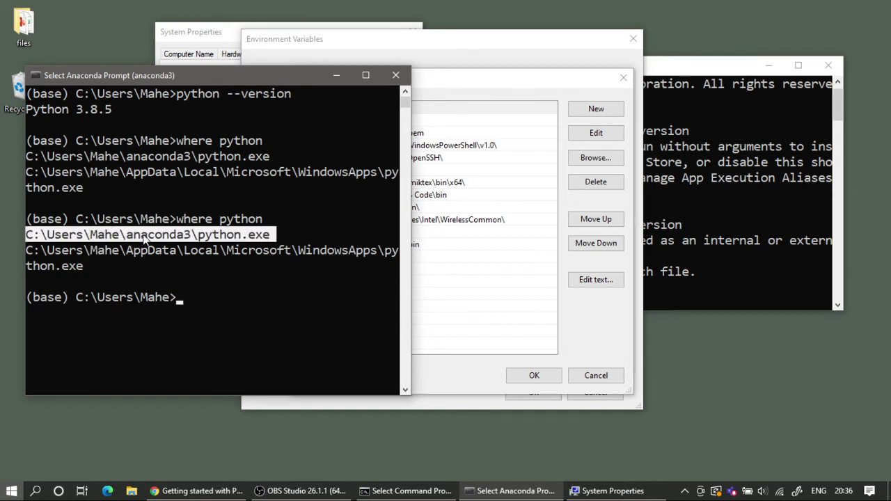
{"action": "right_click", "coordinate": [142, 234]}
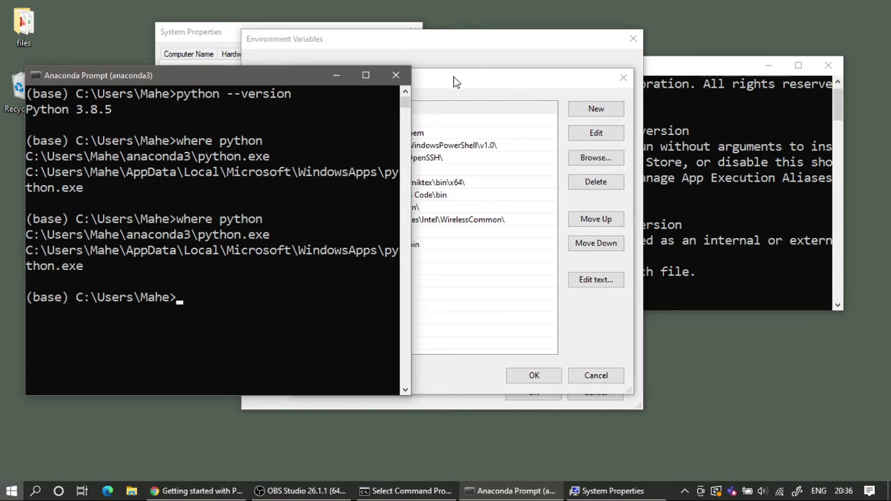
Add the anaconda3 folder as a new Path entry, pasting the path without python.exe
{"action": "left_click_drag", "start_coordinate": [455, 78], "coordinate": [596, 78]}
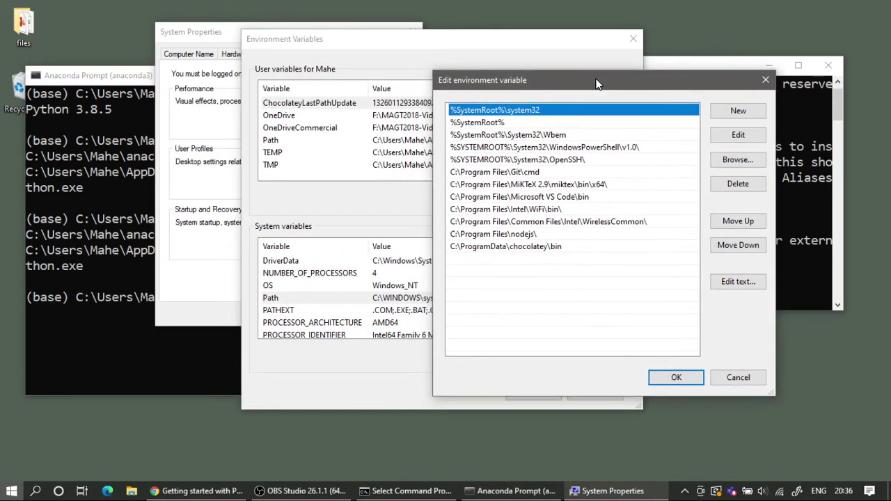
{"action": "left_click", "coordinate": [732, 113]}
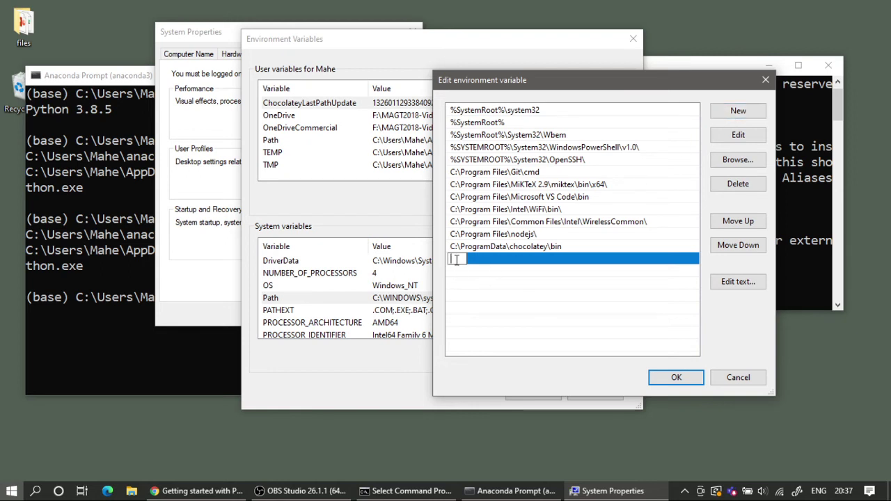
{"action": "type", "text": "C:\\Users\\Mahe\\anaconda3\\python.exe"}
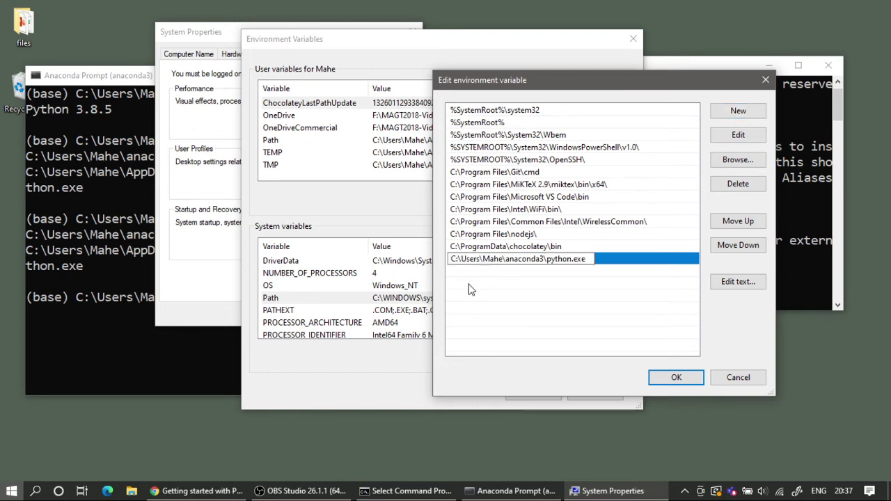
{"action": "key", "text": "BackSpace"}
{"action": "key", "text": "BackSpace"}
{"action": "key", "text": "BackSpace"}
{"action": "key", "text": "BackSpace"}
{"action": "key", "text": "BackSpace"}
{"action": "key", "text": "BackSpace"}
{"action": "key", "text": "BackSpace"}
{"action": "key", "text": "BackSpace"}
{"action": "key", "text": "BackSpace"}
{"action": "key", "text": "BackSpace"}
{"action": "key", "text": "BackSpace"}
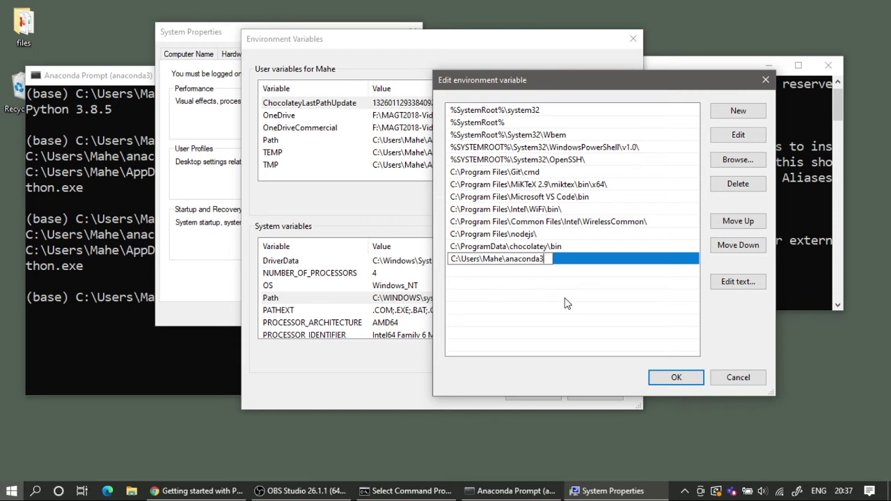
{"action": "key", "text": "Return"}
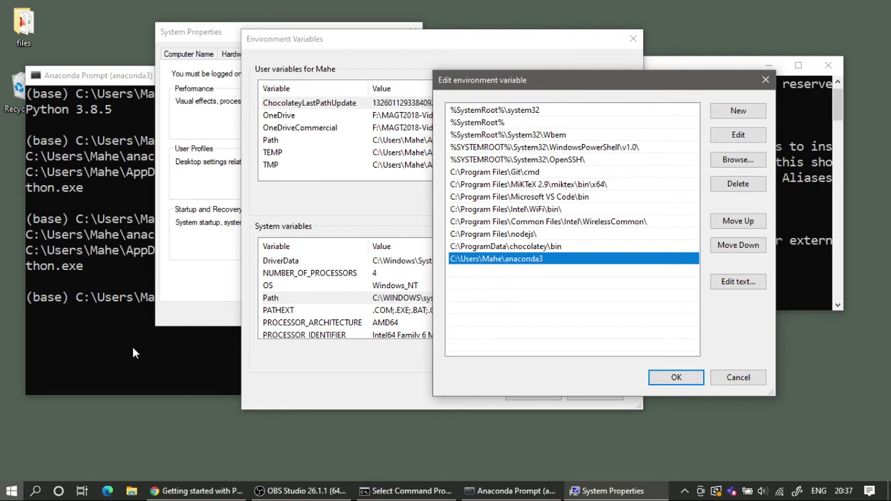
{"action": "left_click", "coordinate": [132, 346]}
Run where conda after a failed 'conda where' and copy the anaconda3 Scripts\conda.exe path
{"action": "left_click", "coordinate": [210, 298]}
{"action": "left_click_drag", "start_coordinate": [138, 76], "coordinate": [126, 80]}
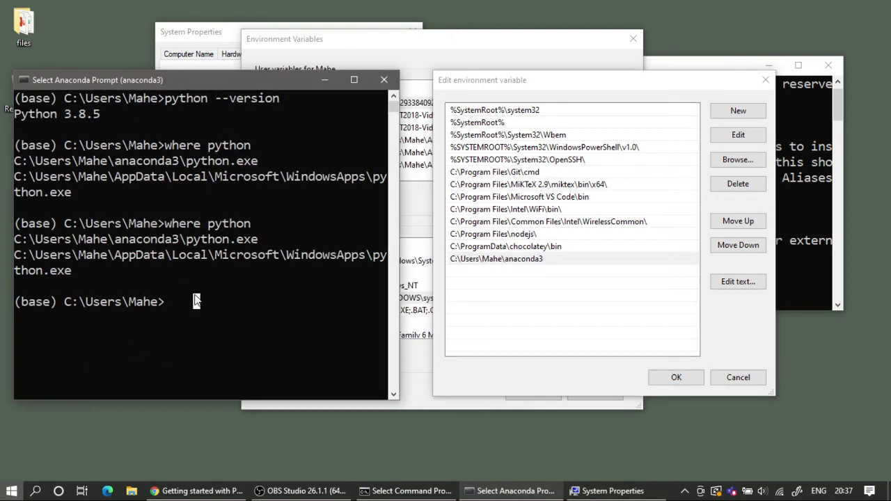
{"action": "type", "text": "cona"}
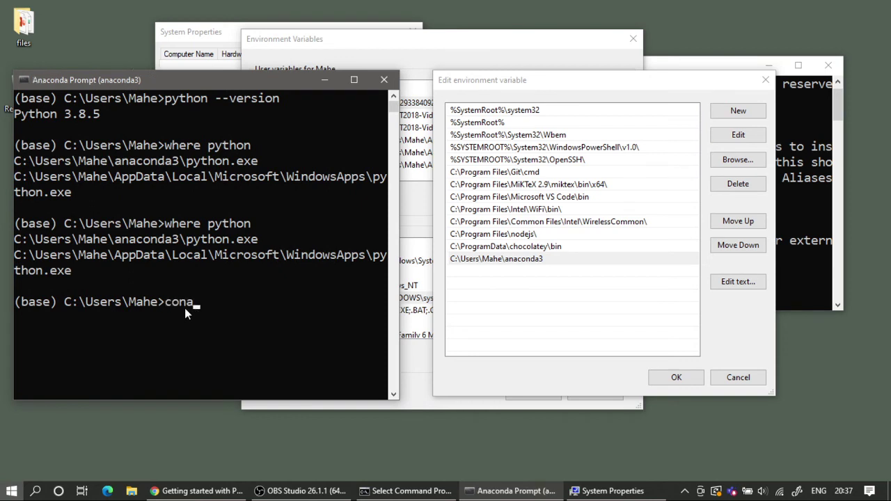
{"action": "key", "text": "BackSpace"}
{"action": "type", "text": "da where"}
{"action": "key", "text": "Return"}
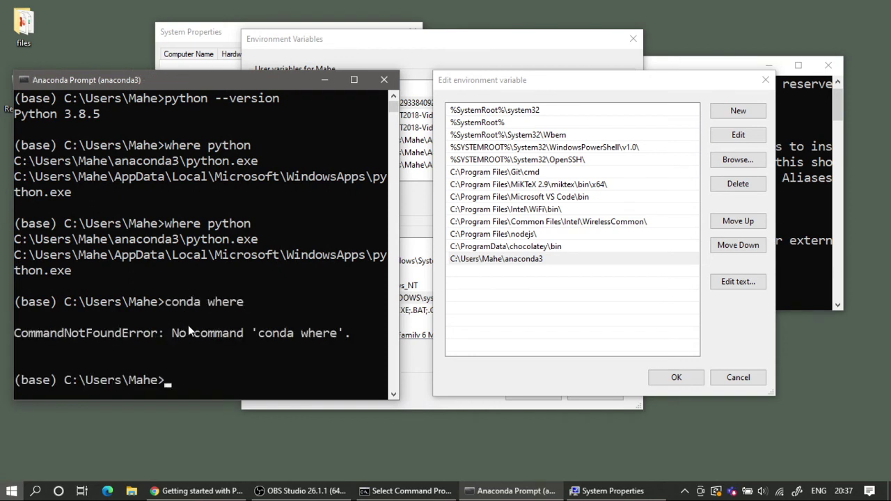
{"action": "type", "text": "where conda"}
{"action": "key", "text": "Return"}
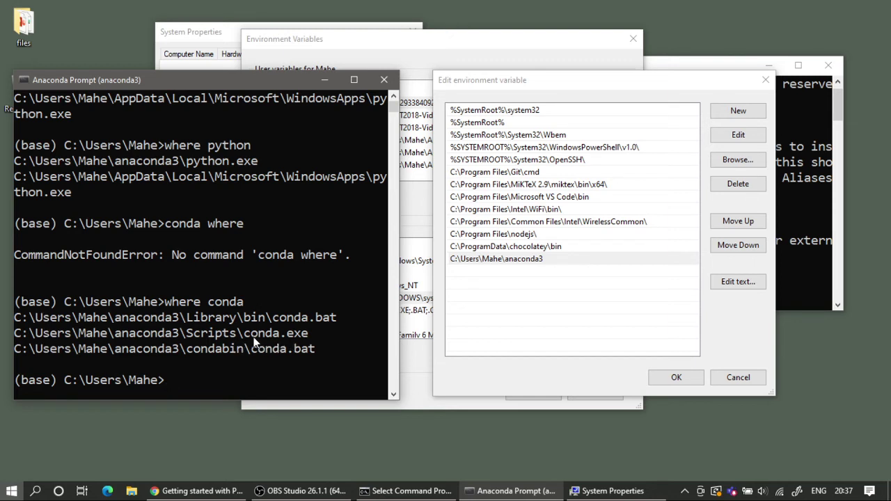
{"action": "left_click_drag", "start_coordinate": [243, 335], "coordinate": [309, 338]}
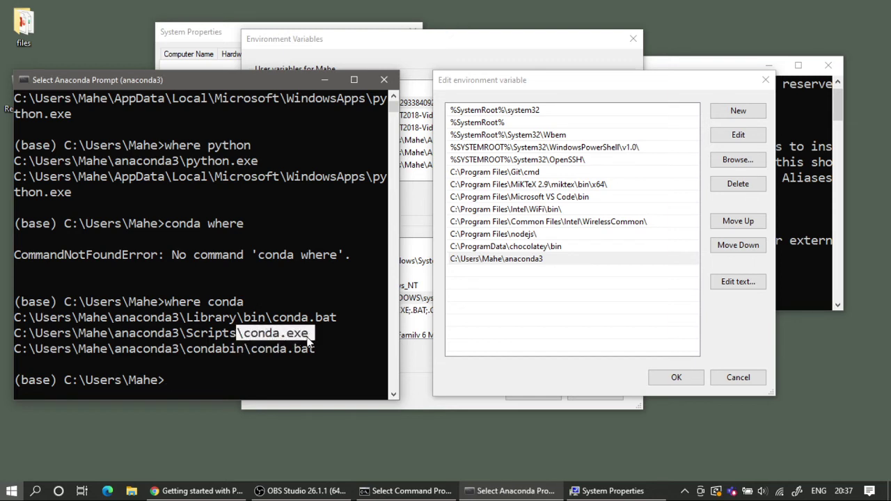
{"action": "left_click", "coordinate": [292, 334]}
{"action": "double_click", "coordinate": [138, 339]}
{"action": "key", "text": "ctrl+c"}
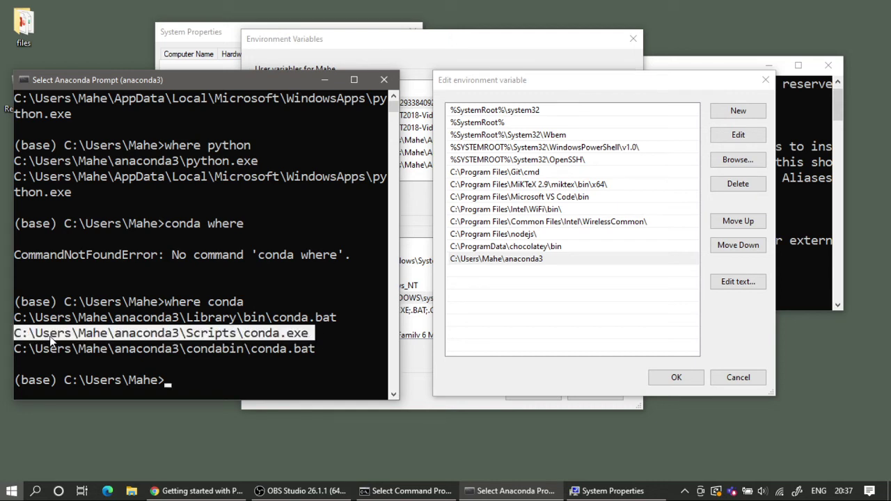
{"action": "right_click", "coordinate": [50, 339]}
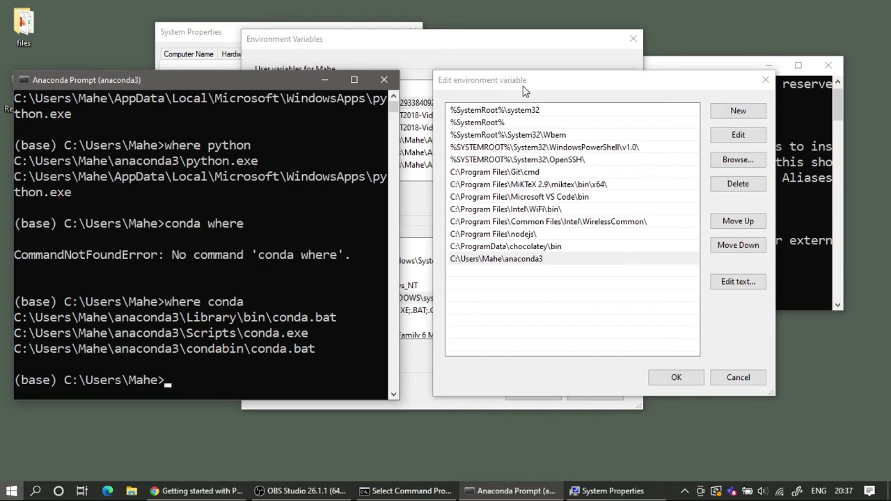
Add the anaconda3\Scripts folder as a new Path entry, pasting the path without conda.exe
{"action": "left_click", "coordinate": [736, 113]}
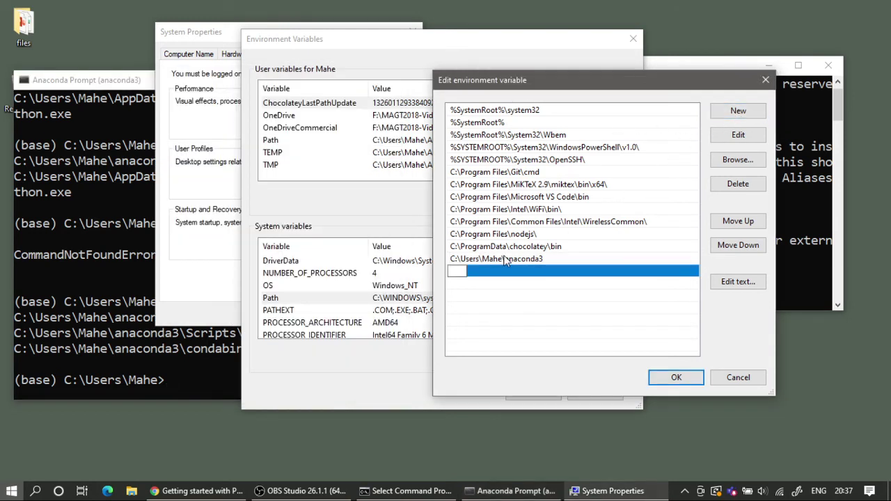
{"action": "key", "text": "ctrl+v"}
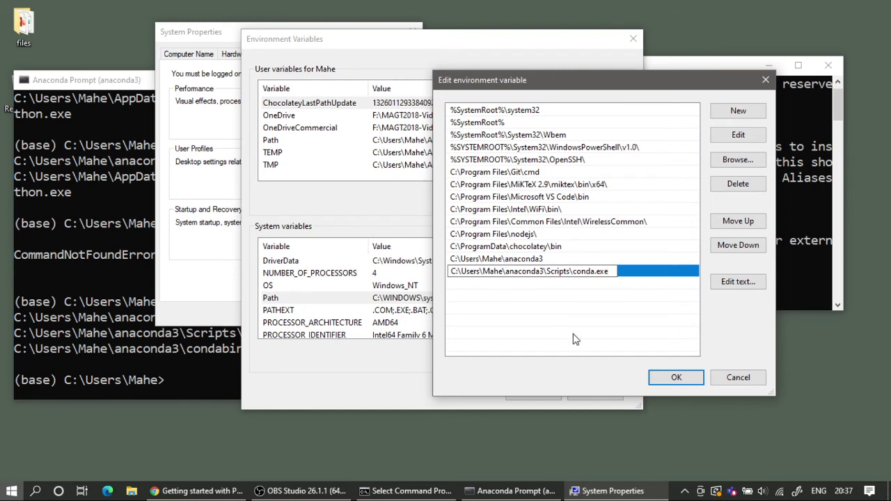
{"action": "key", "text": "BackSpace"}
{"action": "key", "text": "BackSpace"}
{"action": "key", "text": "BackSpace"}
{"action": "key", "text": "BackSpace"}
{"action": "key", "text": "BackSpace"}
{"action": "key", "text": "BackSpace"}
{"action": "key", "text": "BackSpace"}
{"action": "key", "text": "BackSpace"}
{"action": "key", "text": "BackSpace"}
{"action": "key", "text": "BackSpace"}
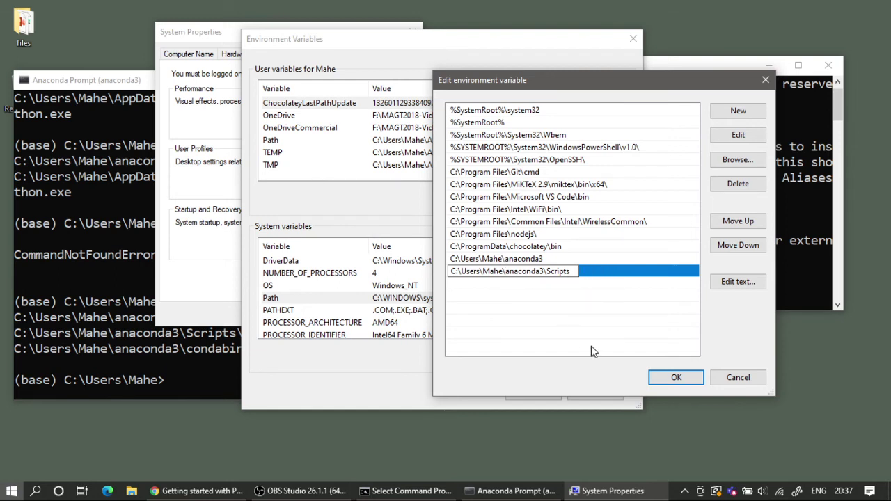
{"action": "key", "text": "Return"}
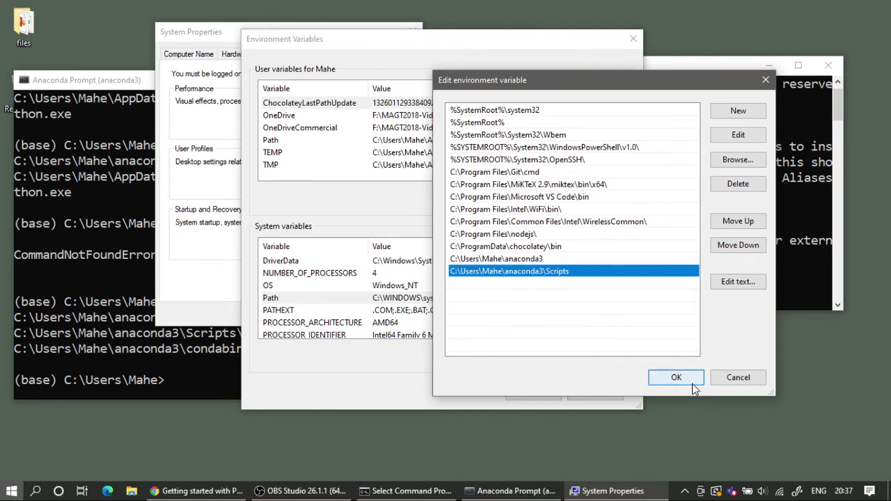
Confirm the Path edit, Environment Variables and System Properties with OK, and close the old Command Prompt
{"action": "left_click", "coordinate": [684, 377]}
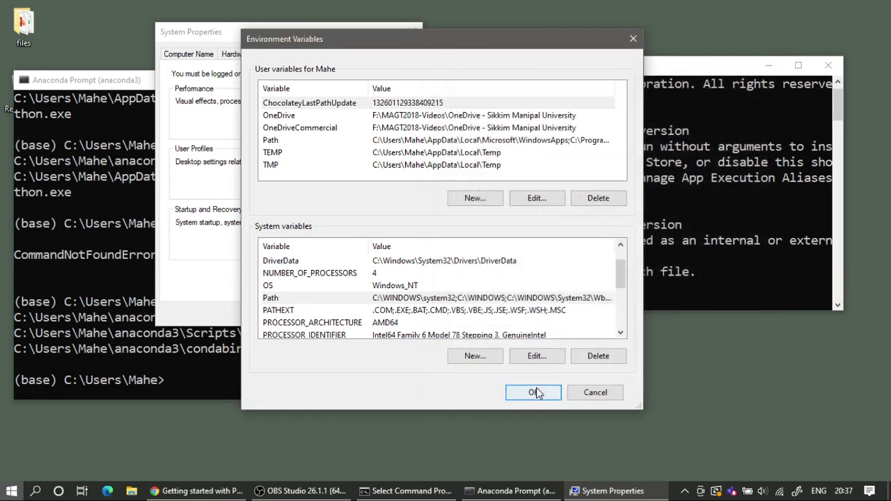
{"action": "left_click_drag", "start_coordinate": [418, 44], "coordinate": [495, 63]}
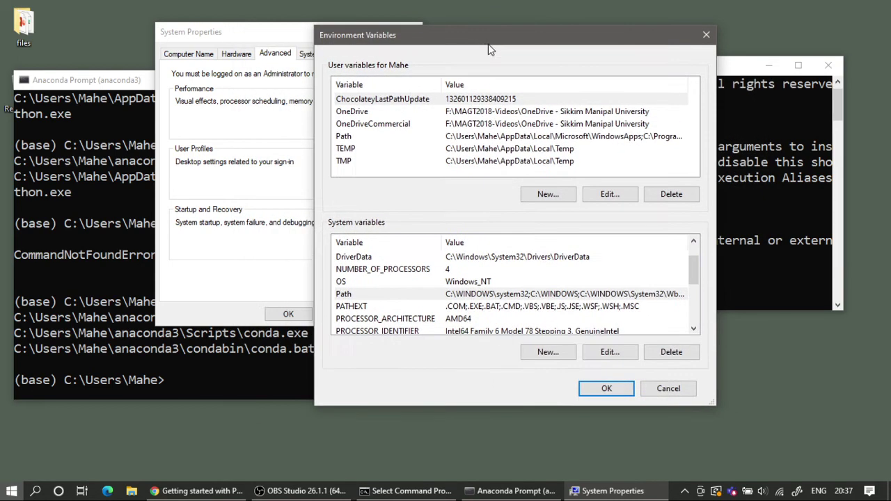
{"action": "left_click", "coordinate": [617, 394]}
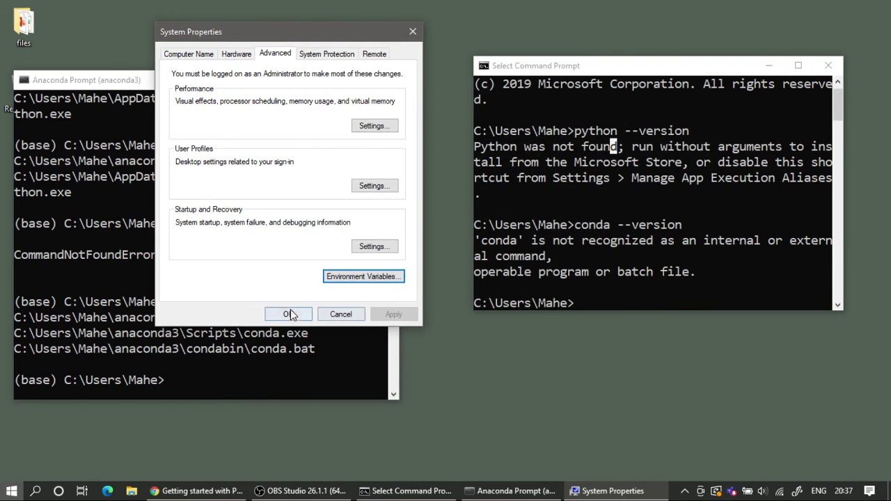
{"action": "left_click", "coordinate": [289, 315]}
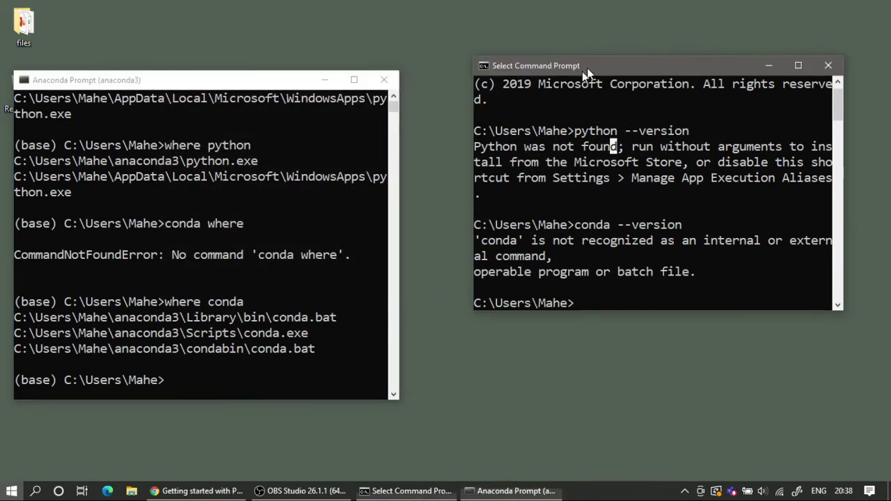
{"action": "left_click_drag", "start_coordinate": [585, 66], "coordinate": [557, 69]}
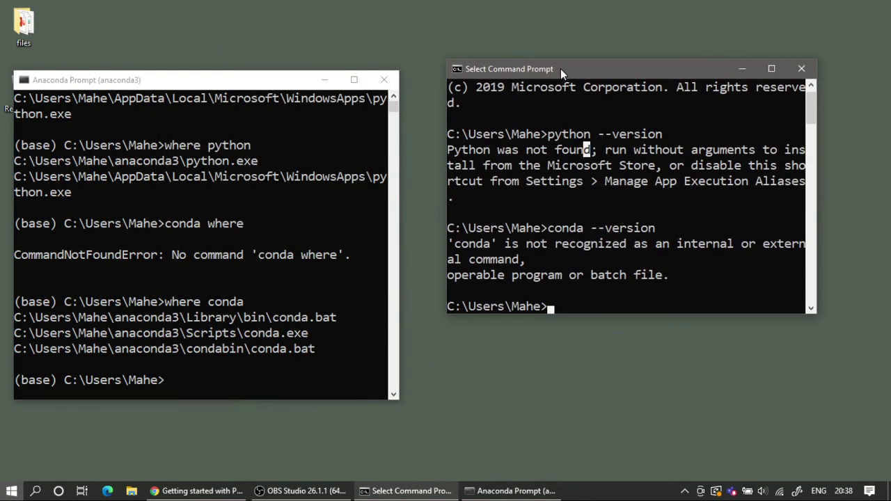
{"action": "left_click", "coordinate": [801, 68]}
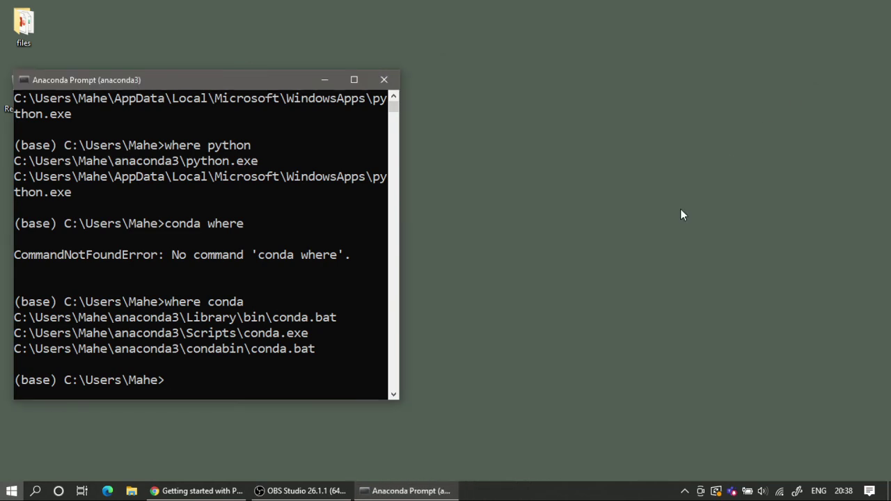
Launch a new Command Prompt via Windows search and place it beside the Anaconda window
{"action": "key", "text": "super"}
{"action": "type", "text": "cmd"}
{"action": "key", "text": "Return"}
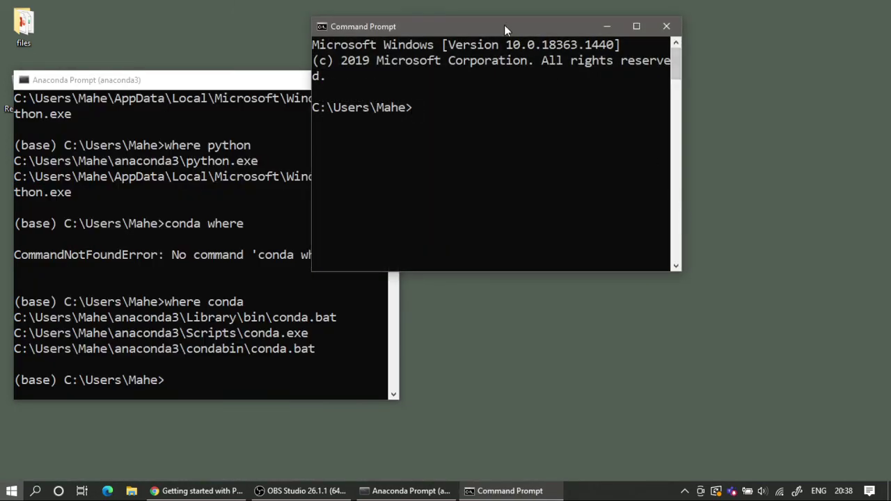
{"action": "left_click_drag", "start_coordinate": [509, 27], "coordinate": [612, 68]}
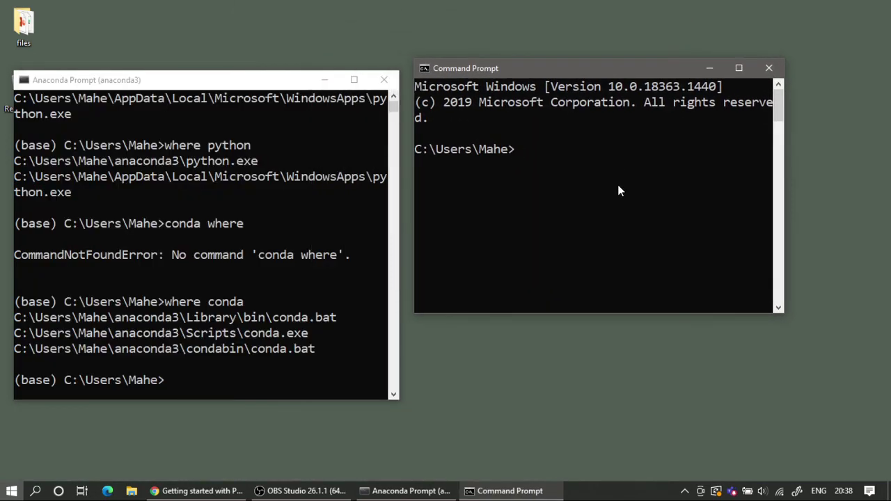
Check that the new window reports Python 3.8.5 with 'python --version'
{"action": "type", "text": "python"}
{"action": "type", "text": " --version"}
{"action": "key", "text": "Return"}
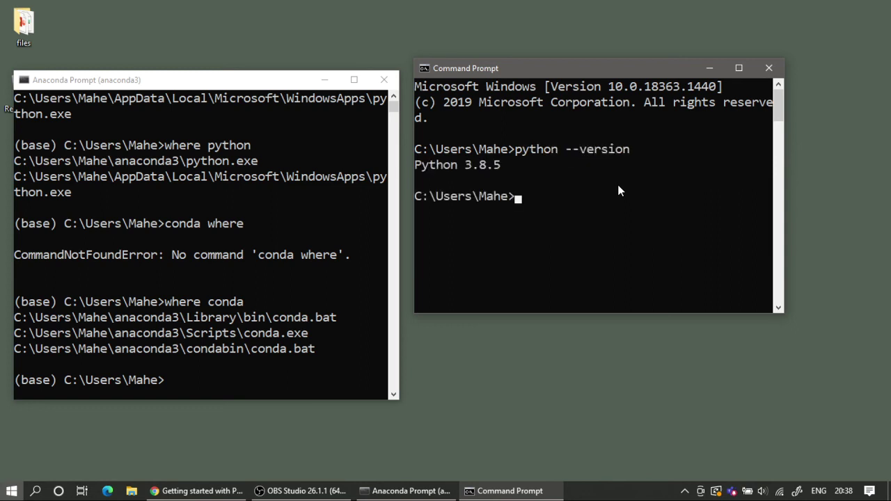
{"action": "left_click_drag", "start_coordinate": [498, 167], "coordinate": [420, 173]}
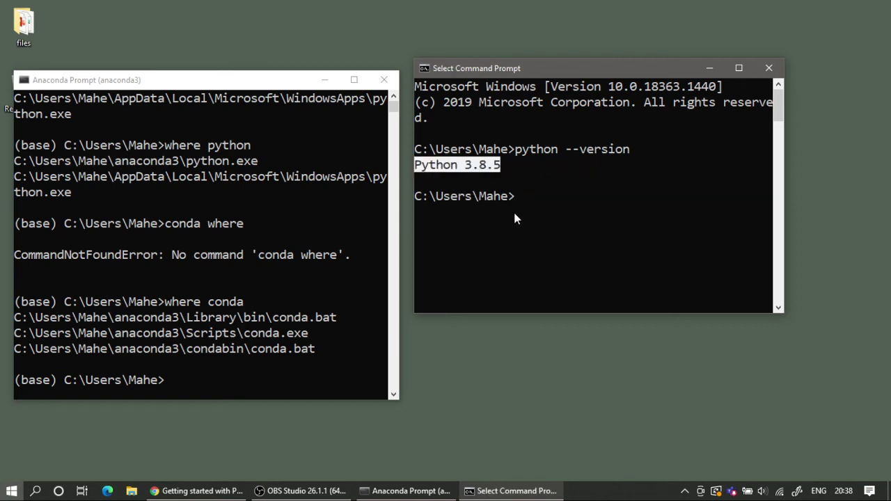
{"action": "key", "text": "ctrl+c"}
Check that the new window reports conda 4.9.2 with 'conda --version'
{"action": "type", "text": "conda"}
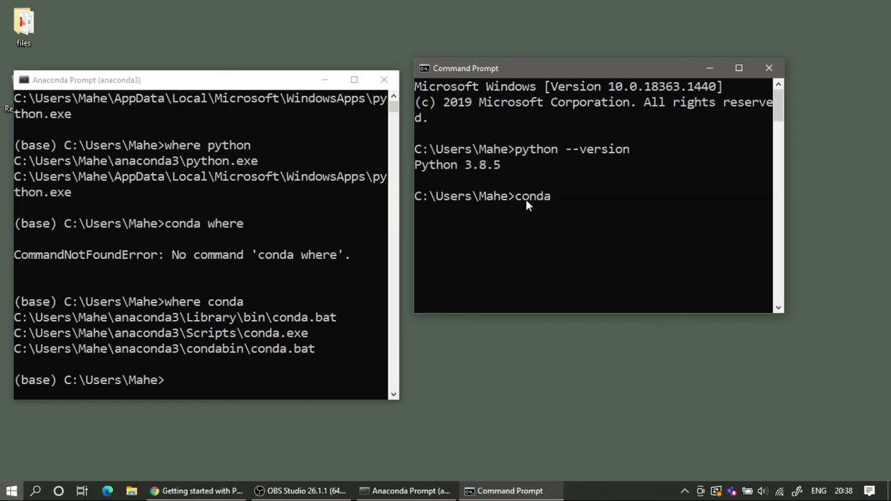
{"action": "type", "text": " --version"}
{"action": "key", "text": "Return"}
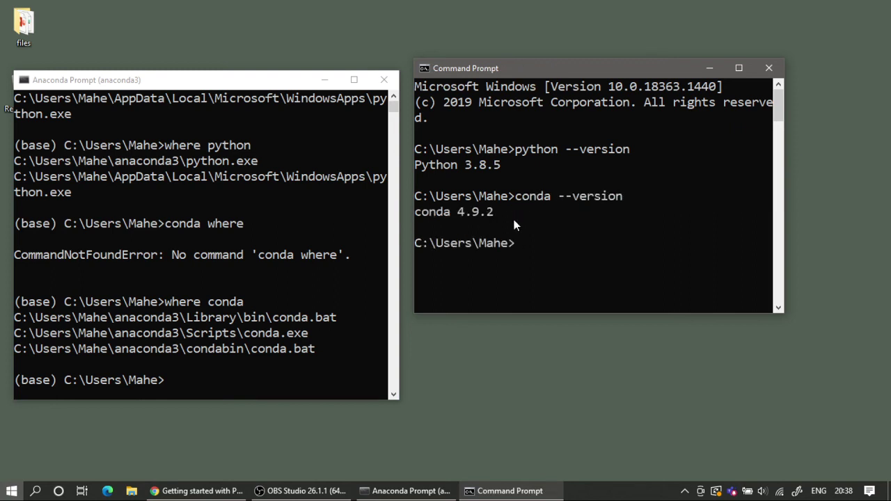
{"action": "left_click_drag", "start_coordinate": [499, 213], "coordinate": [414, 212]}
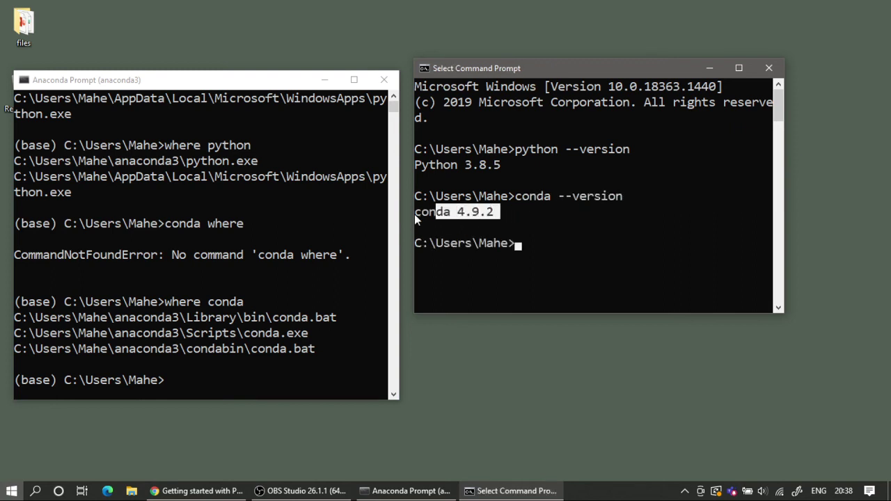
{"action": "left_click", "coordinate": [541, 245]}
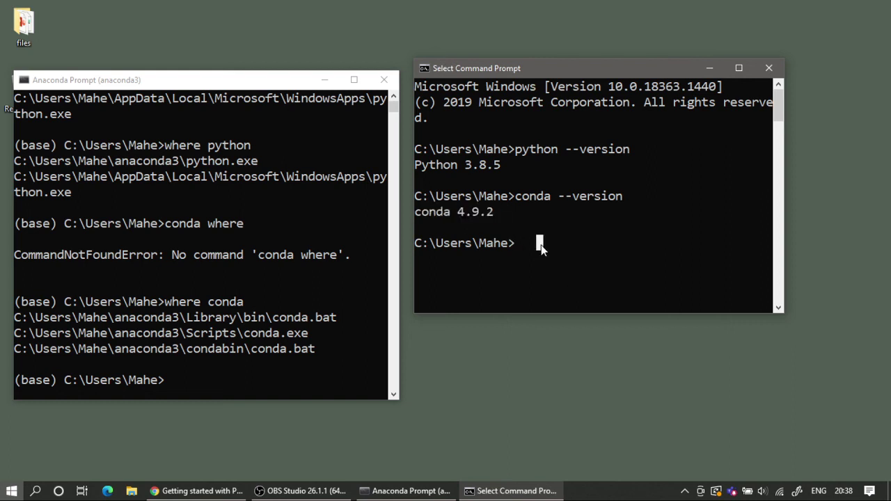